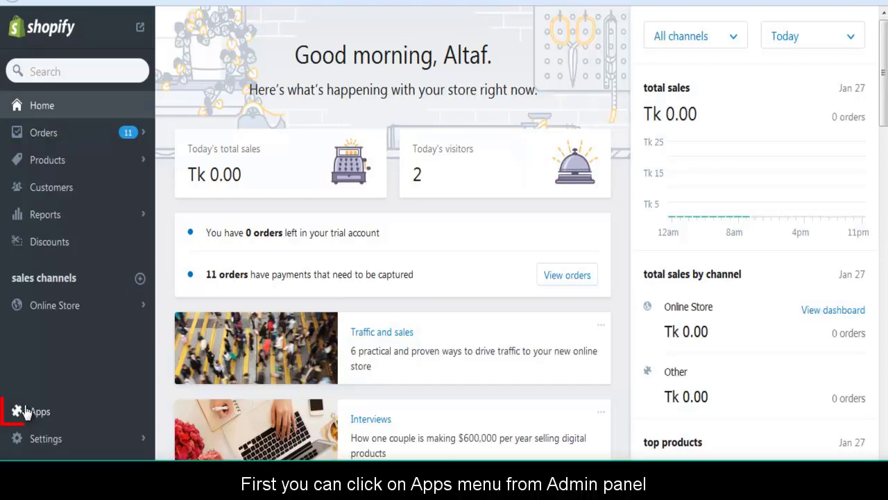
# - Open the installed apps list and scroll down to Product Label and Product Badge
pyautogui.click(24, 412)
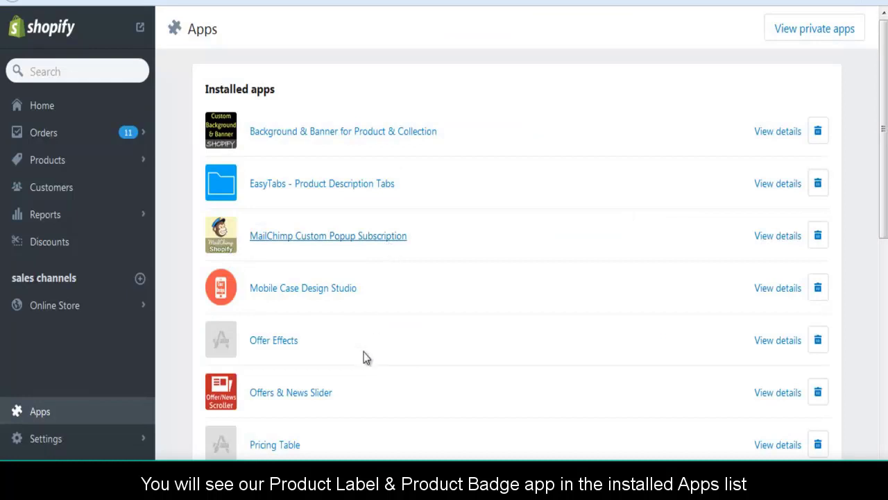
pyautogui.scroll(-3, 363, 351)
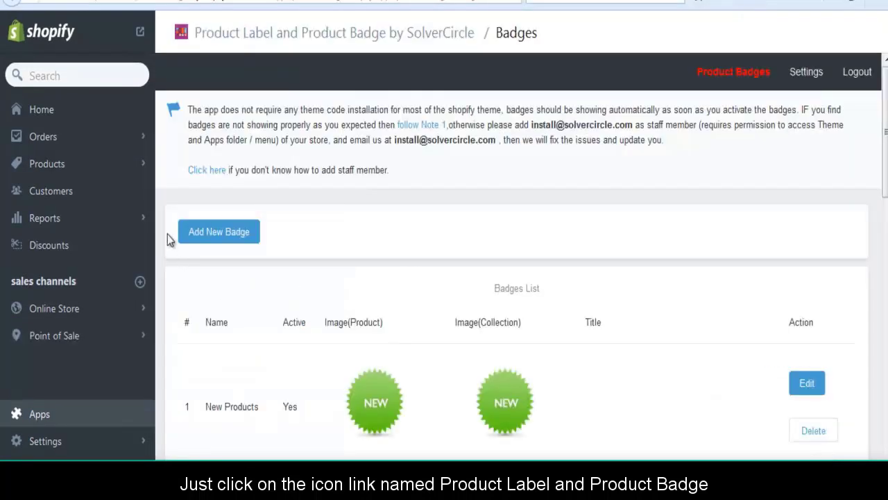
# - Add a new badge using special-offer21.png for both the collection and product images, and save it
pyautogui.click(235, 236)
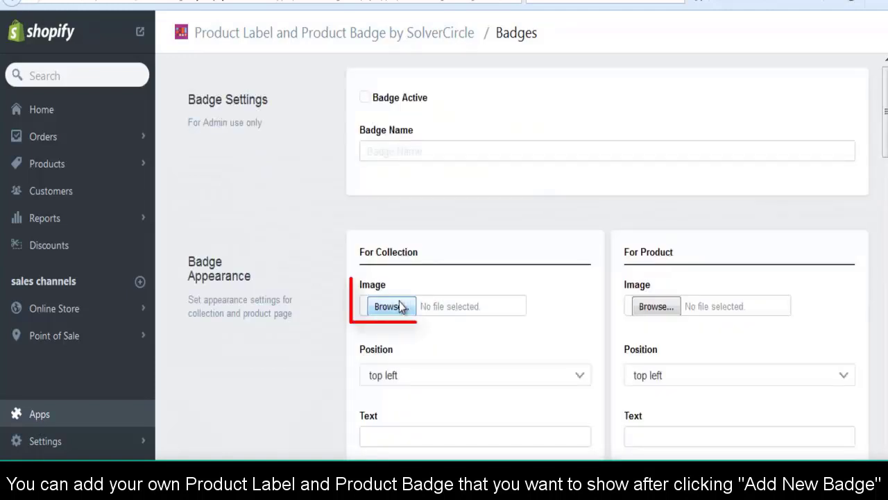
pyautogui.click(391, 306)
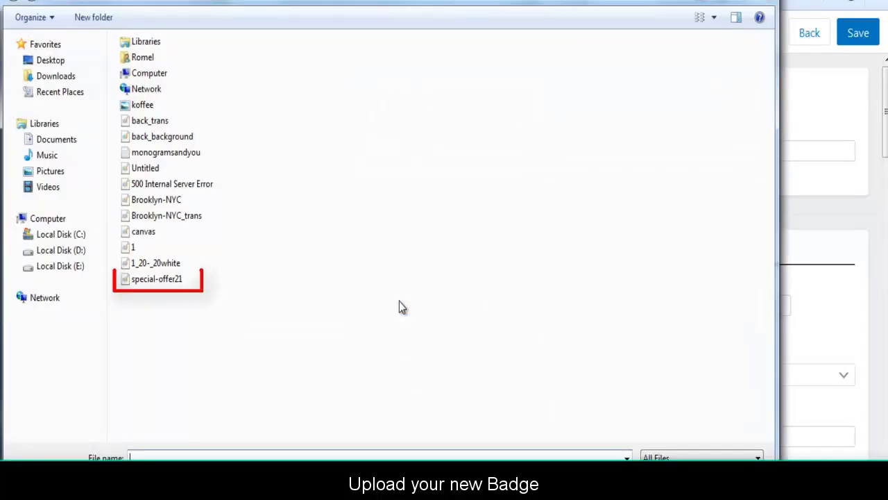
pyautogui.doubleClick(152, 279)
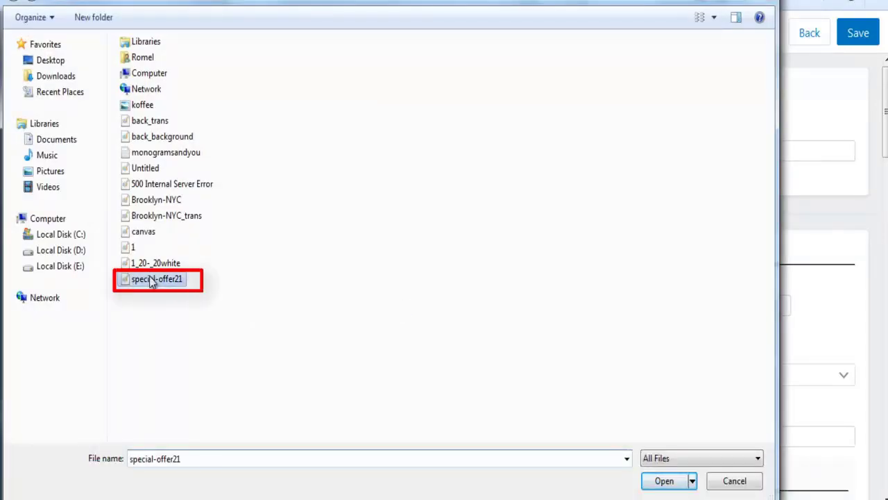
pyautogui.click(663, 302)
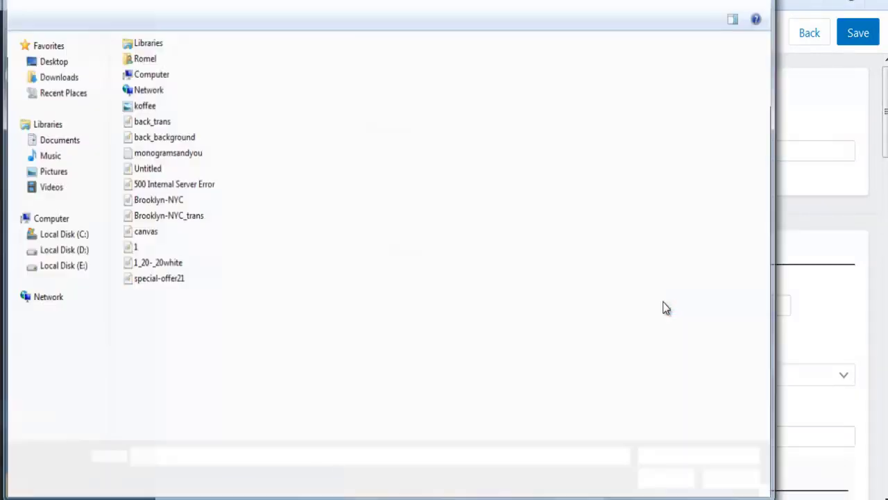
pyautogui.doubleClick(166, 279)
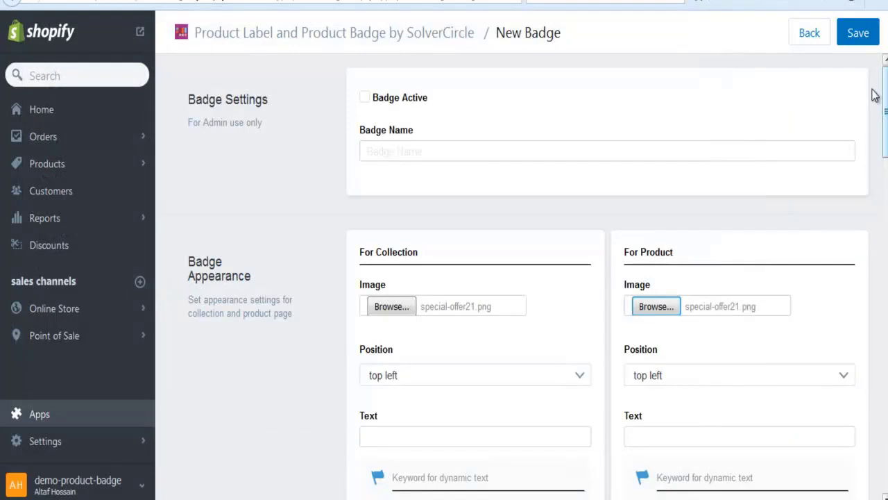
pyautogui.click(856, 31)
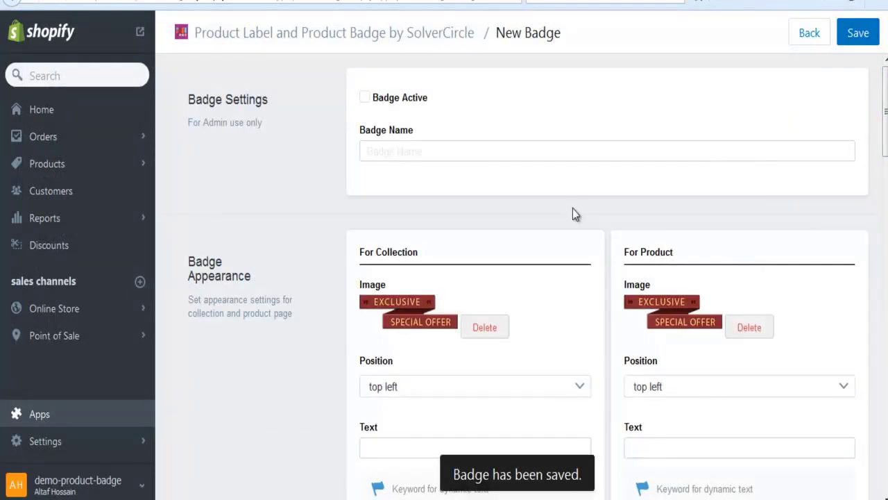
# - Name the badge 'Exclusive', save it, and go back to the Badges list
pyautogui.write('Exclusive')
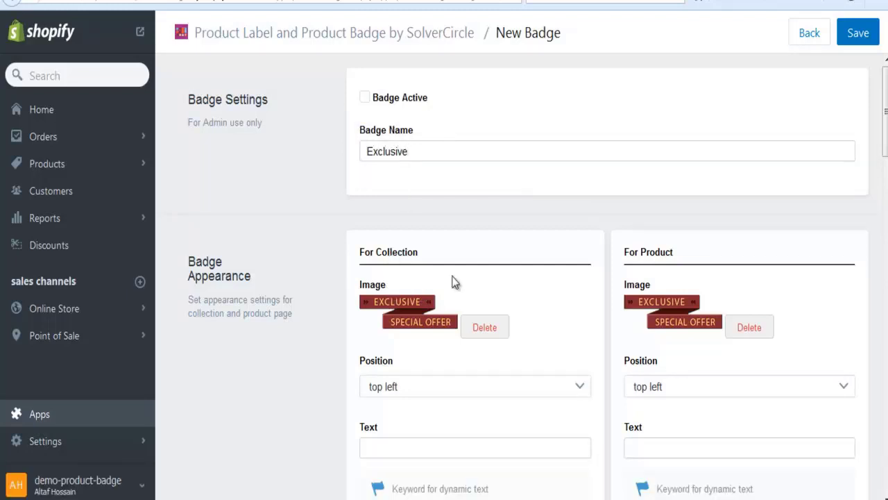
pyautogui.click(854, 37)
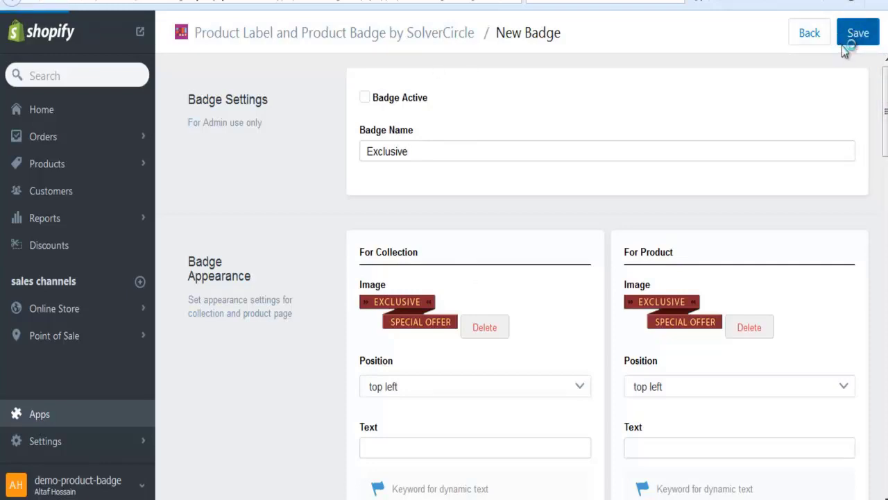
pyautogui.click(819, 43)
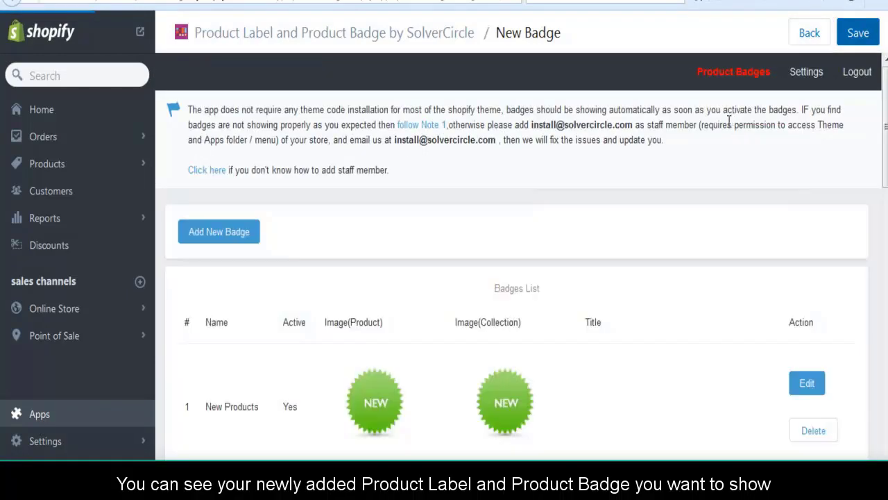
# - Check the inactive Exclusive row, then reopen the badge app and scroll its Badges list
pyautogui.scroll(-12, 468, 208)
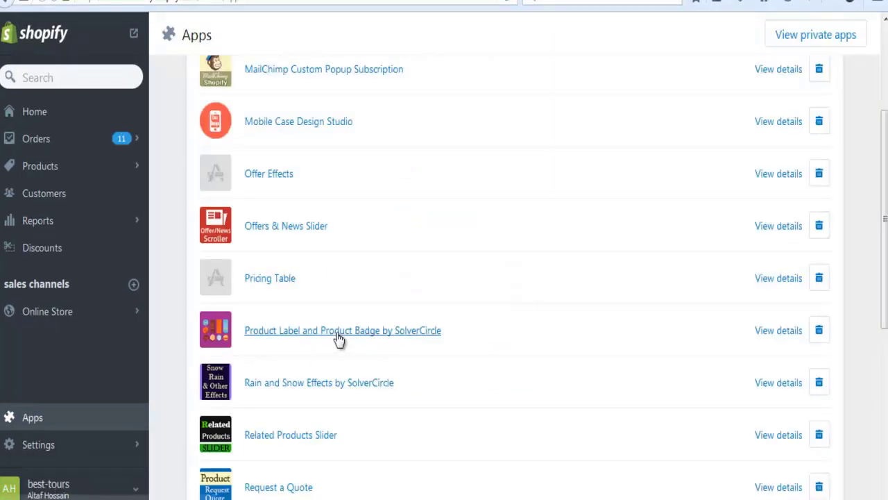
pyautogui.click(338, 338)
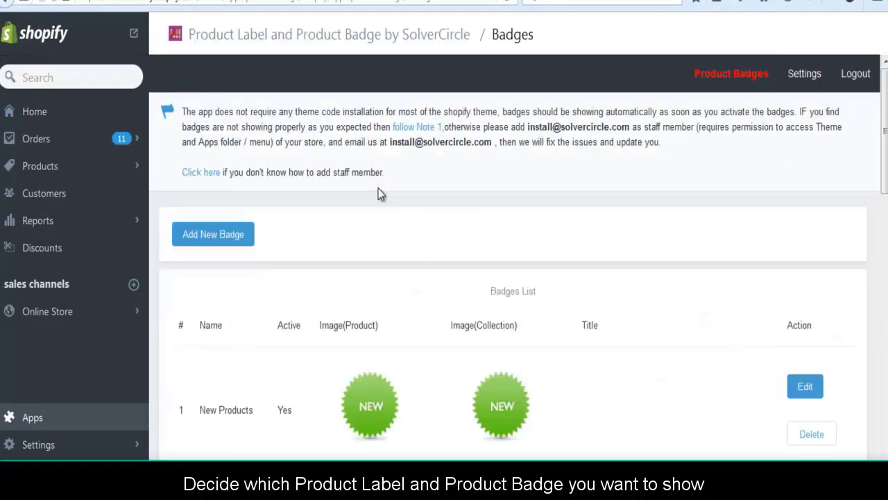
pyautogui.scroll(-3, 389, 185)
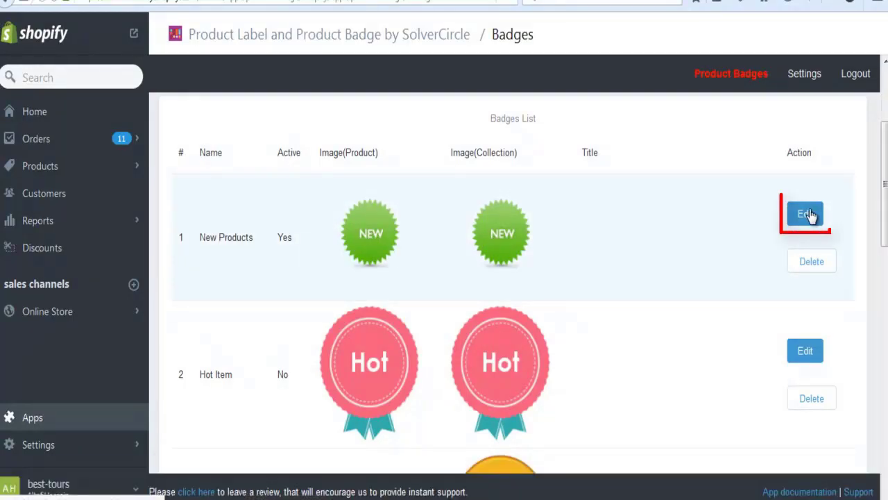
# - Edit the New Products badge and switch its published-date condition to a date range
pyautogui.click(807, 213)
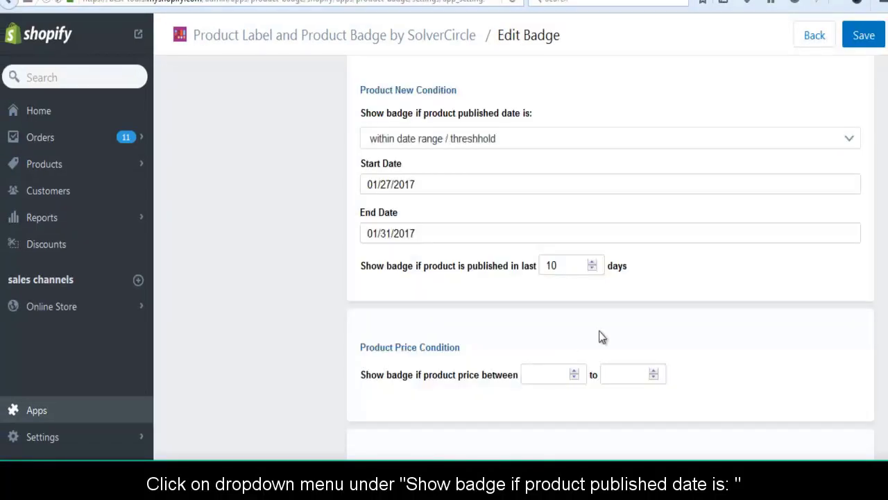
pyautogui.scroll(4, 602, 336)
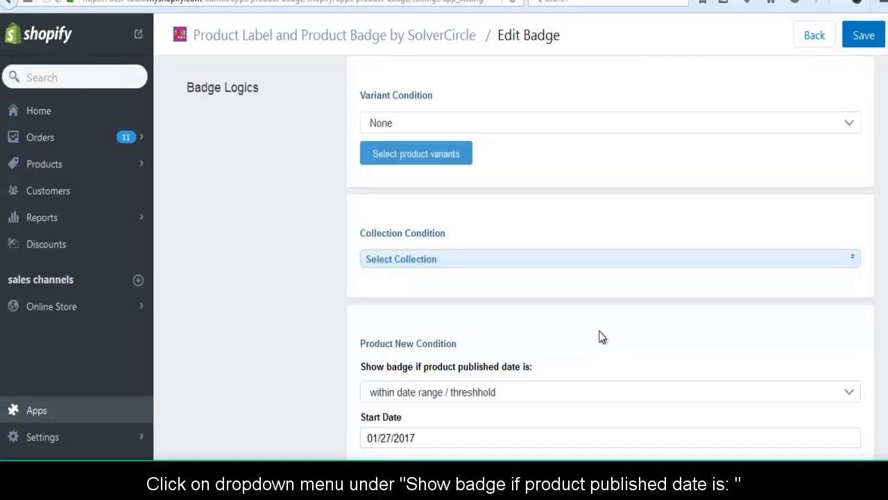
pyautogui.click(644, 388)
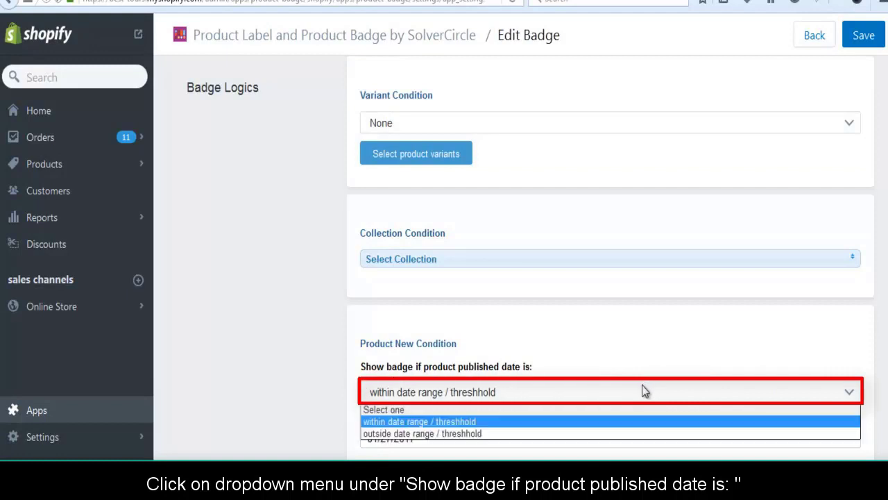
pyautogui.click(515, 414)
pyautogui.click(524, 397)
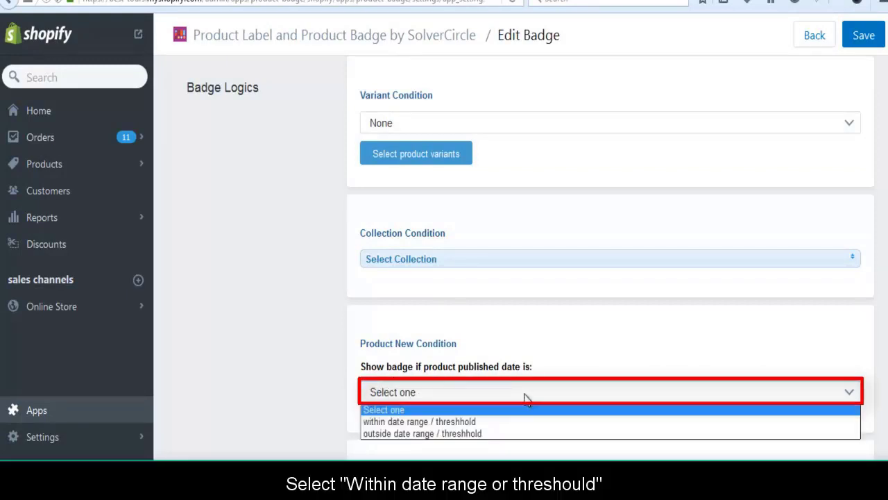
pyautogui.click(455, 423)
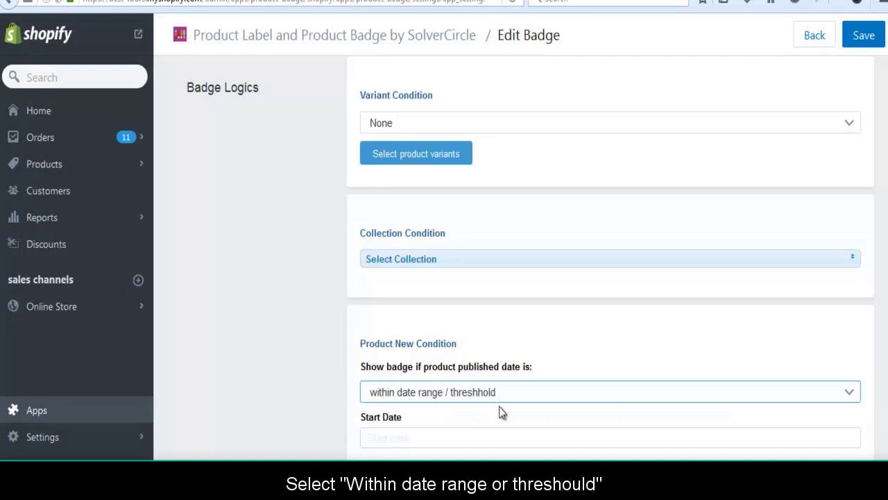
pyautogui.scroll(-3, 500, 413)
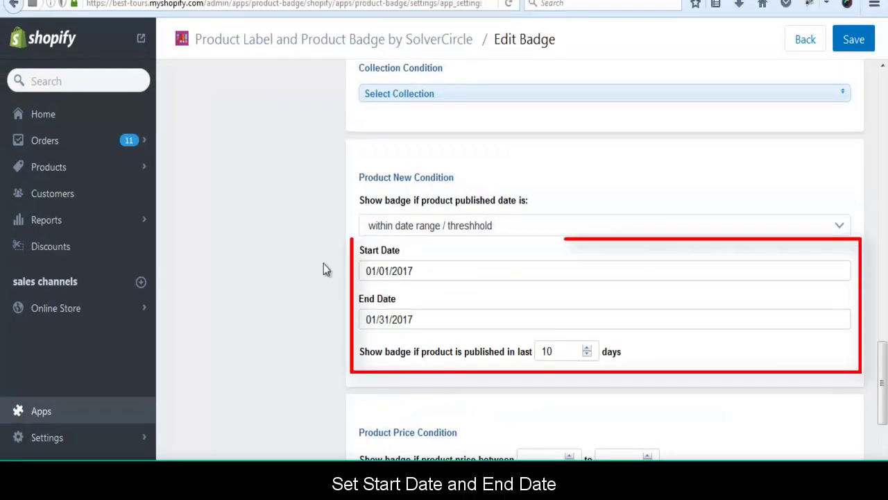
# - Set the range from 01/27/2017 to 01/31/2017 and clear the days threshold
pyautogui.click(441, 269)
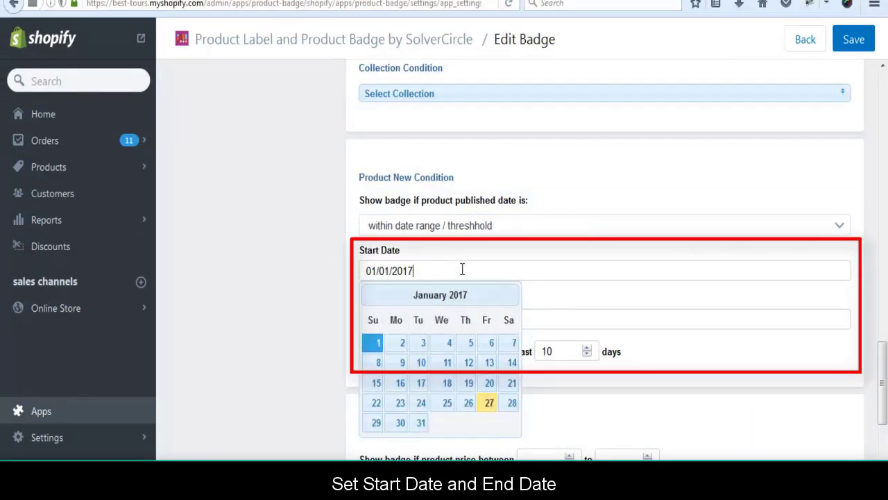
pyautogui.click(490, 404)
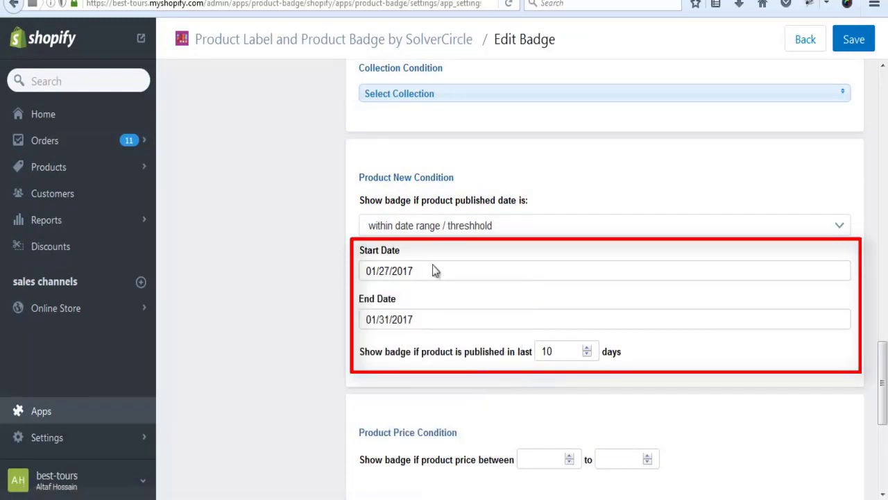
pyautogui.click(422, 320)
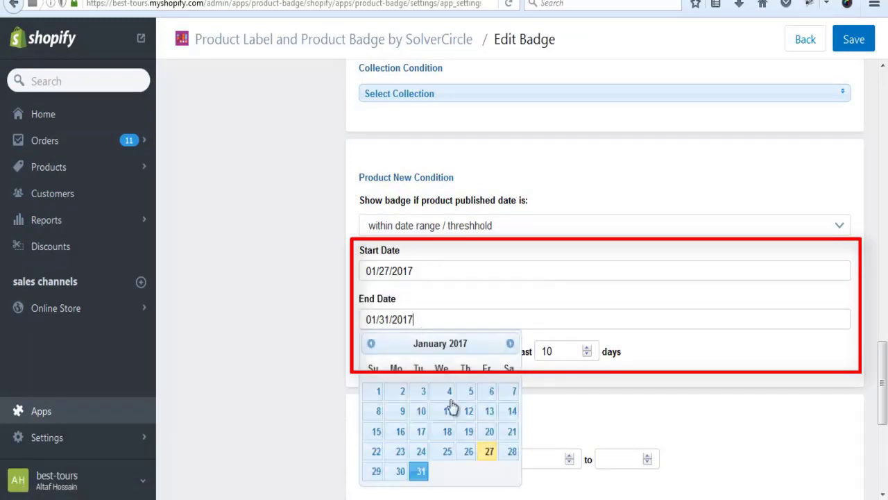
pyautogui.click(429, 475)
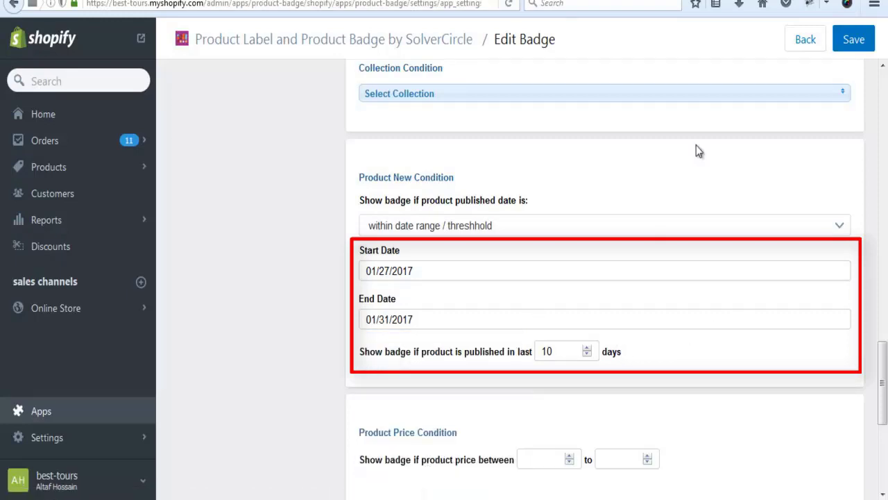
pyautogui.press('Tab')
pyautogui.press('BackSpace')
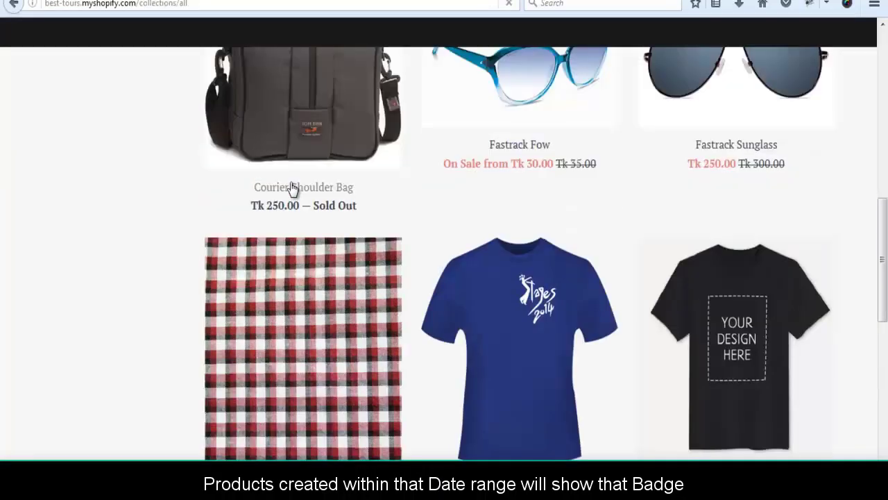
pyautogui.scroll(6, 292, 188)
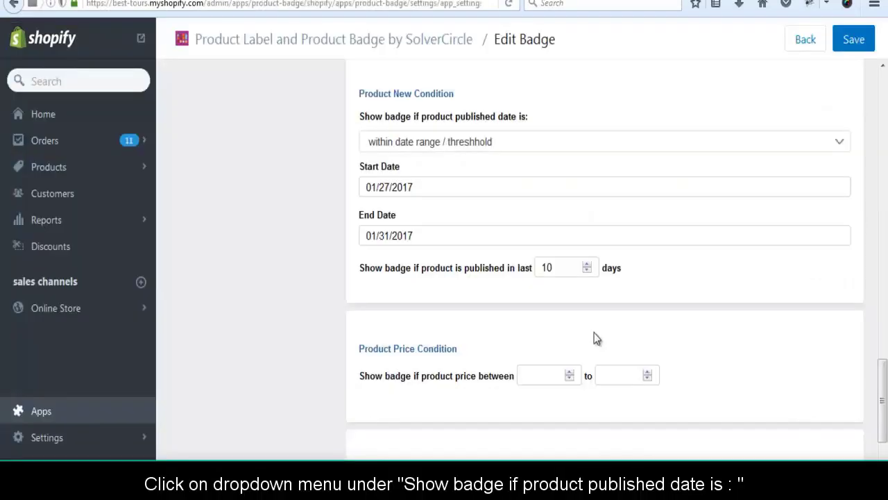
pyautogui.scroll(4, 594, 333)
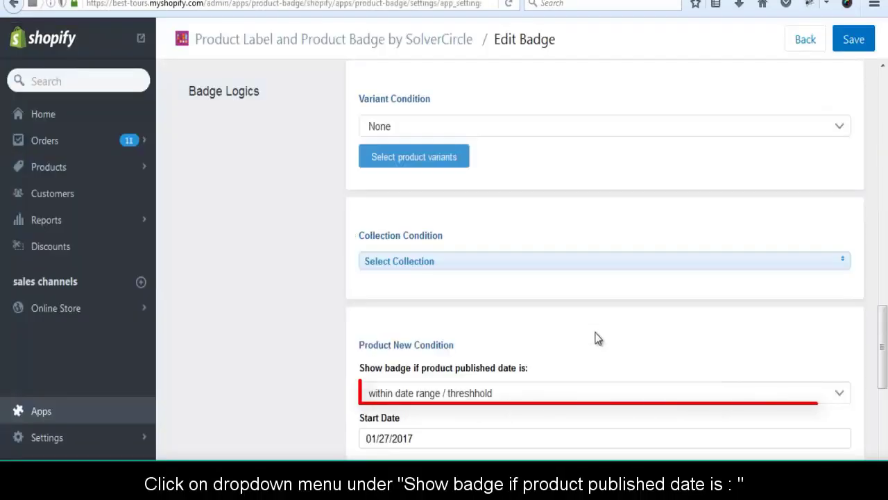
# - Re-select 'within date range / threshhold' as the badge's published-date condition
pyautogui.click(640, 390)
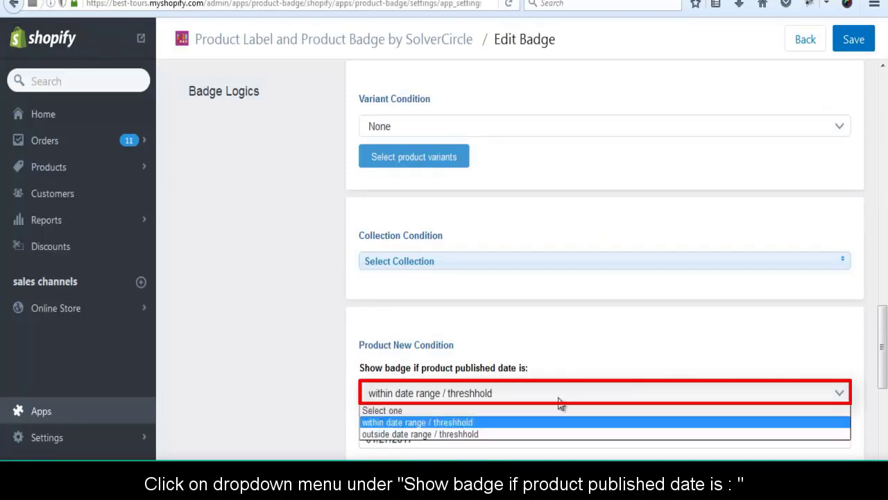
pyautogui.click(509, 410)
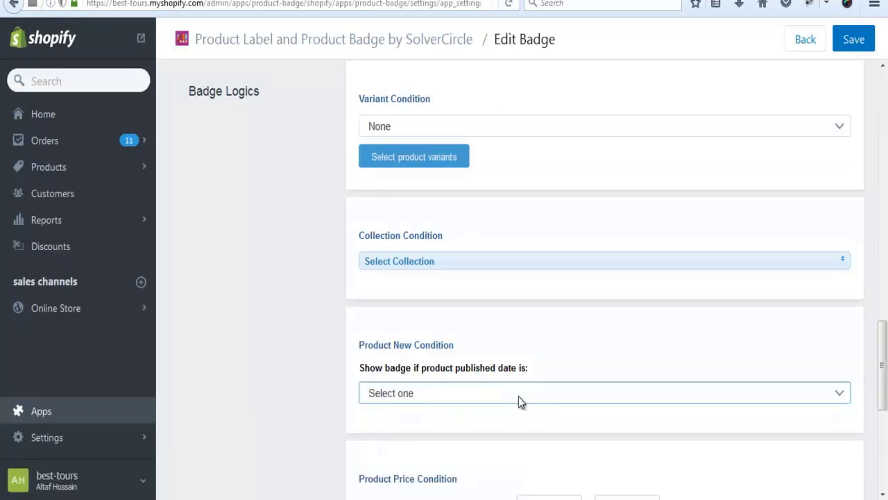
pyautogui.click(518, 397)
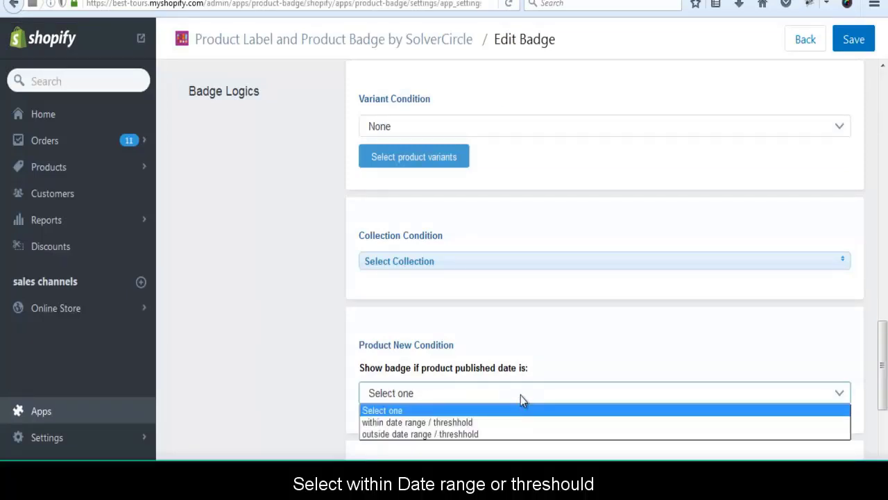
pyautogui.click(451, 424)
pyautogui.scroll(-3, 495, 410)
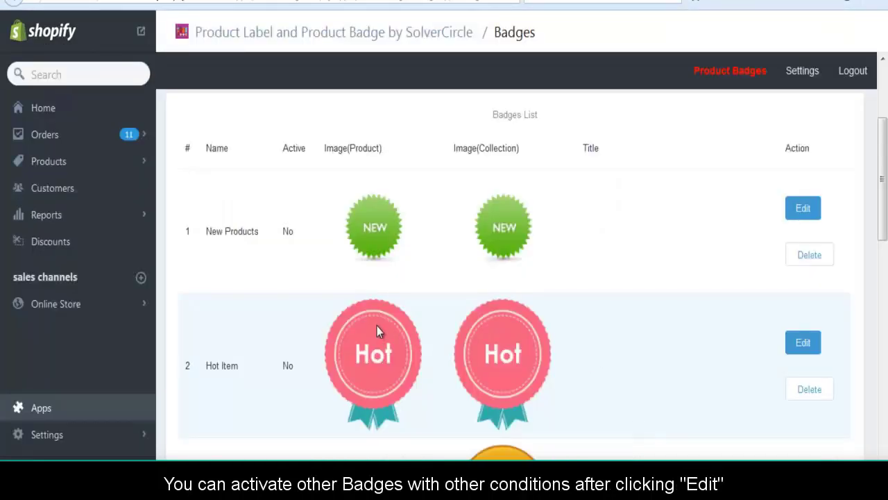
# - Activate Hot Item with a price condition of 500 to 600 and save it
pyautogui.click(805, 344)
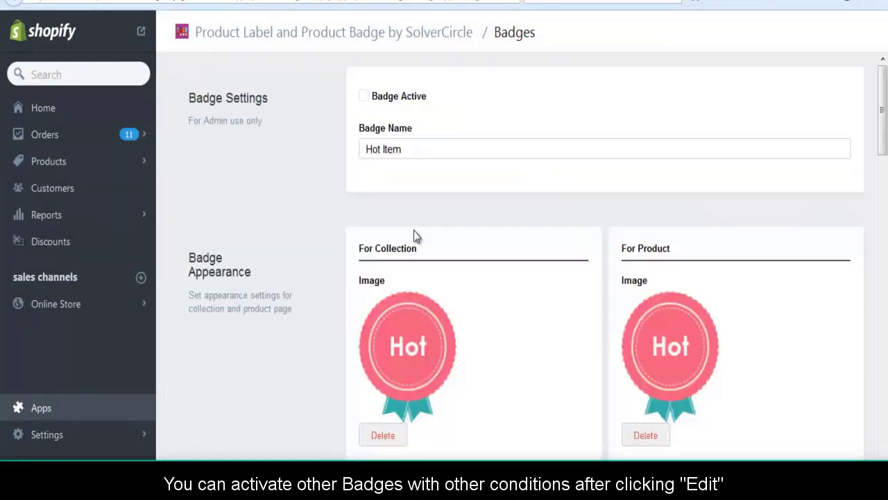
pyautogui.scroll(-2, 453, 274)
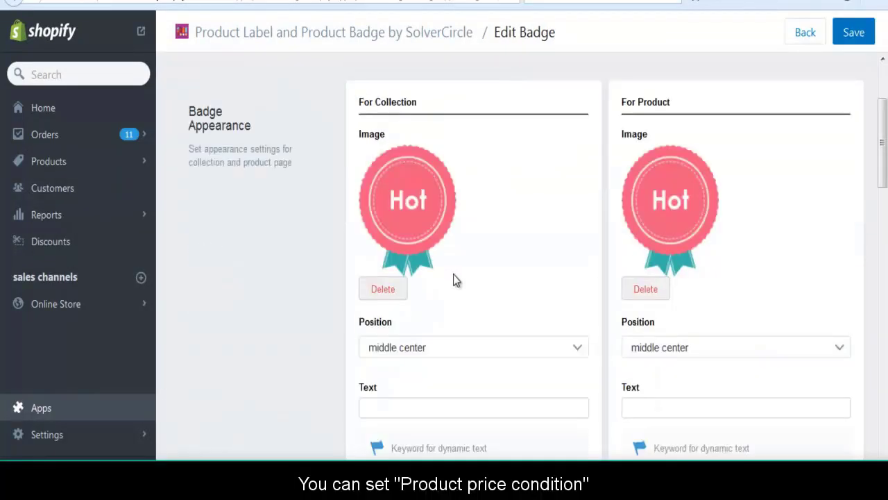
pyautogui.scroll(-8, 453, 274)
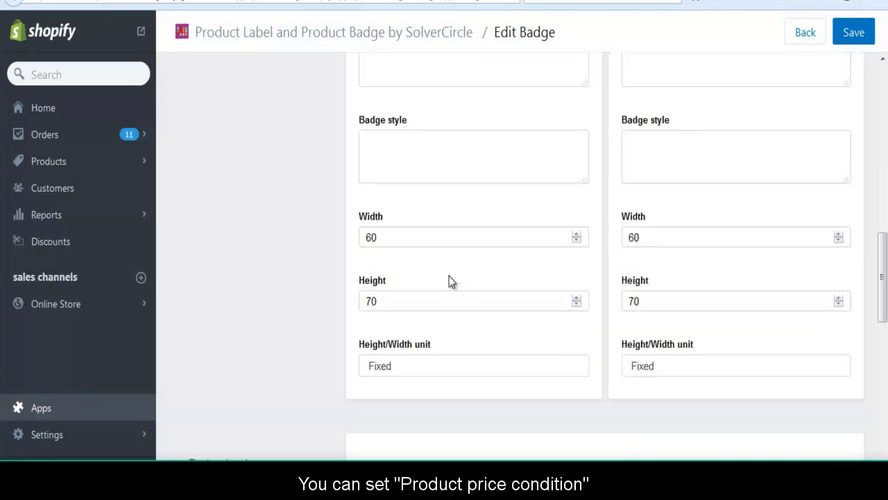
pyautogui.scroll(-4, 451, 281)
pyautogui.scroll(-4, 451, 278)
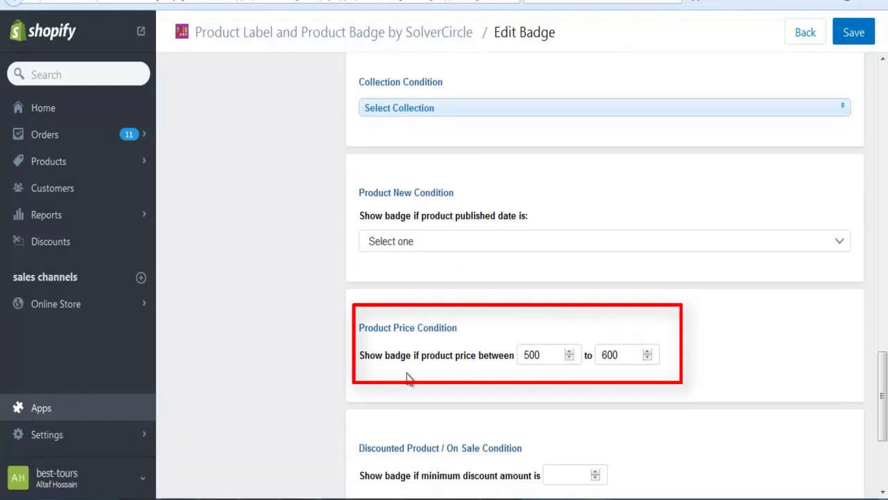
pyautogui.scroll(-2, 407, 377)
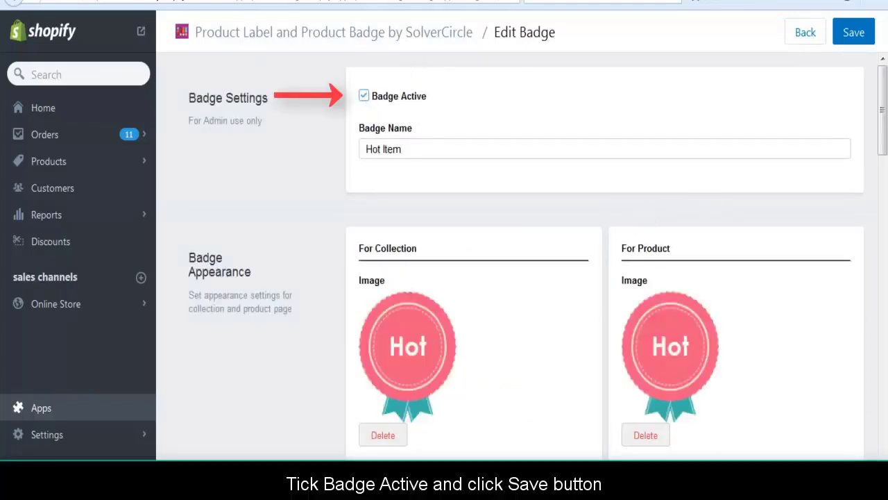
pyautogui.click(864, 34)
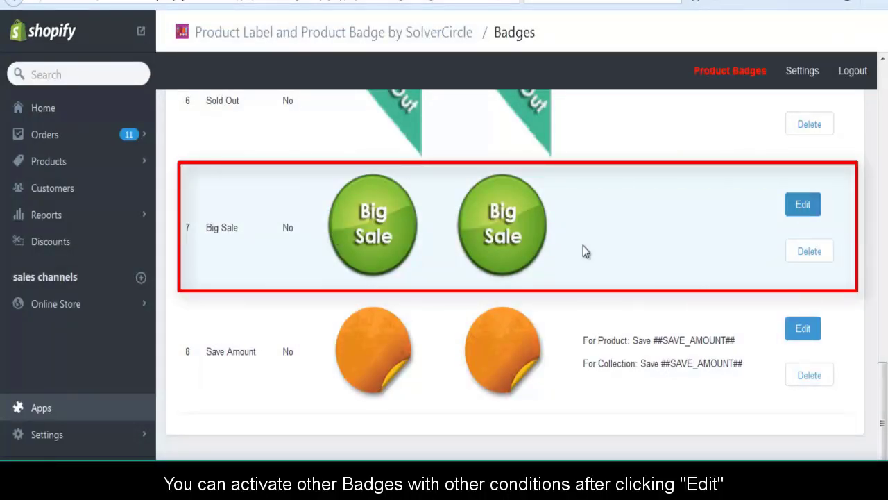
# - Activate Big Sale with a 50 minimum discount amount and save it
pyautogui.click(600, 281)
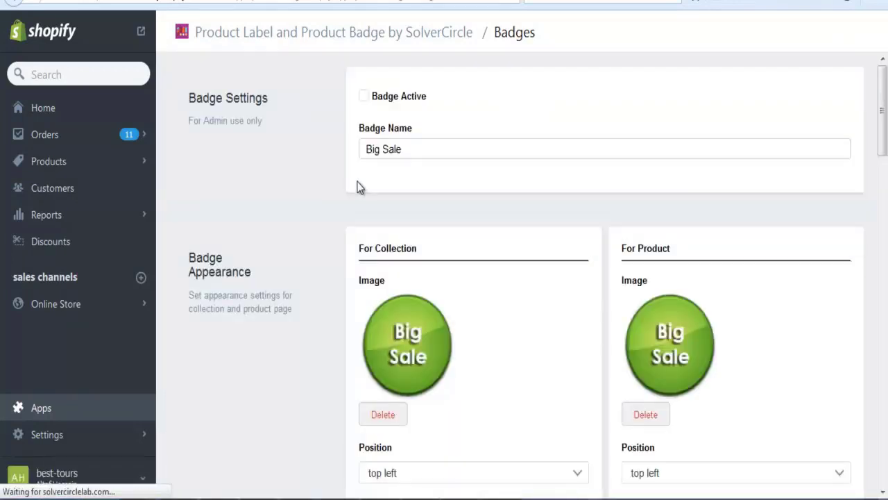
pyautogui.click(366, 98)
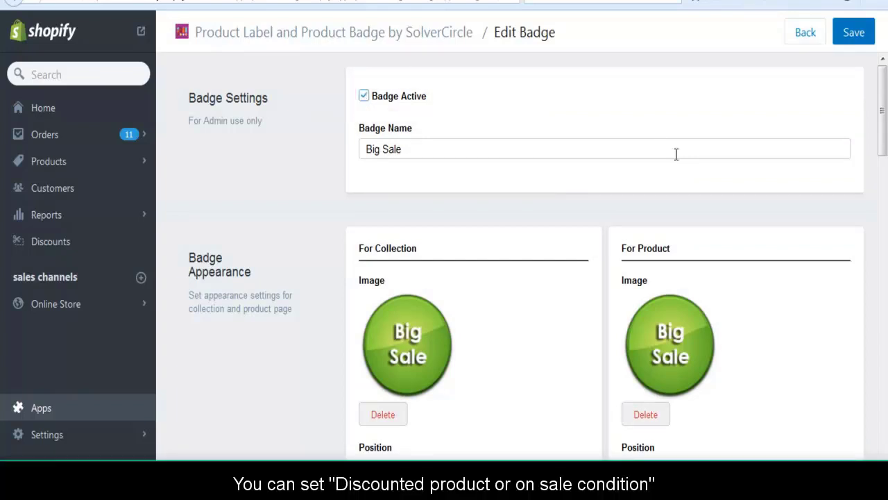
pyautogui.scroll(-5, 675, 157)
pyautogui.scroll(-10, 676, 157)
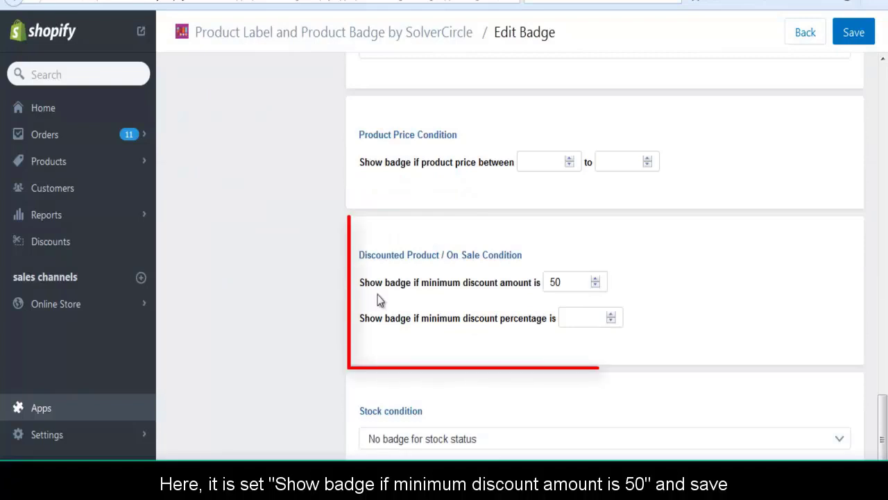
pyautogui.click(859, 40)
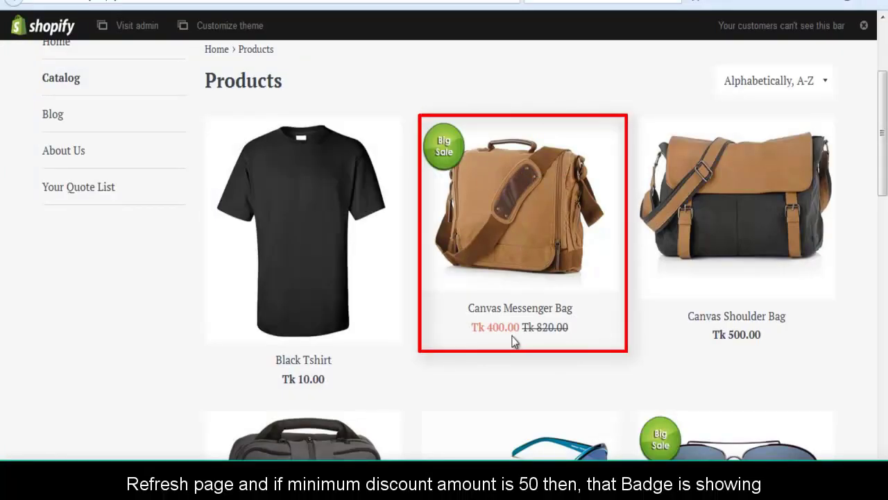
# - Scroll the storefront Products page to see Big Sale on the Canvas Messenger Bag
pyautogui.scroll(-3, 579, 355)
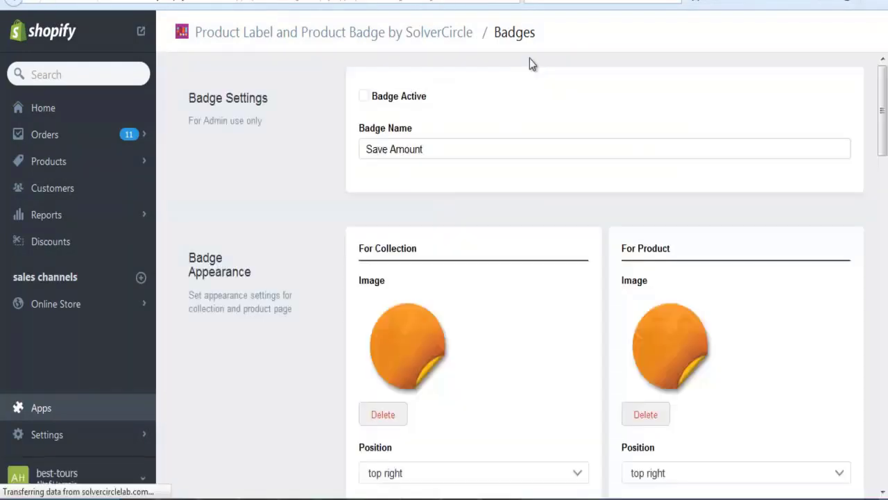
# - Activate Save Amount and scroll down to its discount condition for a 50 minimum percentage
pyautogui.click(361, 98)
pyautogui.scroll(-6, 705, 252)
pyautogui.scroll(-15, 666, 243)
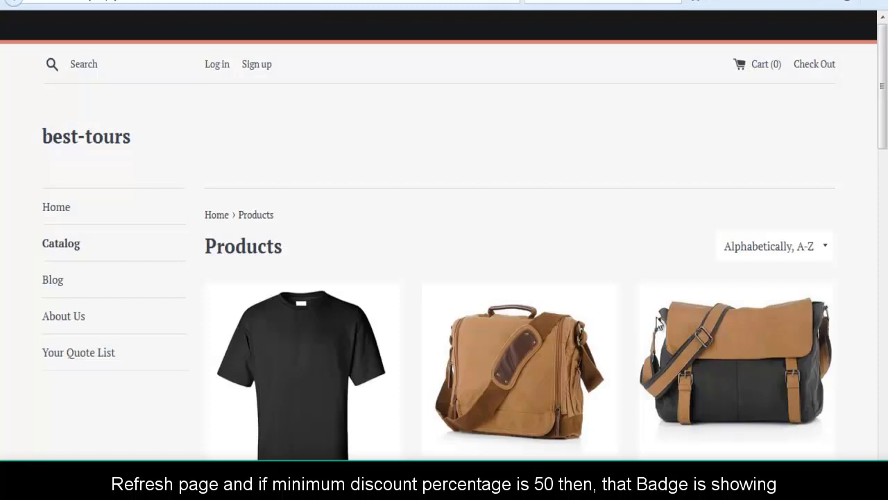
# - Scroll the storefront product grid, where Canvas Messenger Bag shows Save Tk 420
pyautogui.scroll(-2, 665, 321)
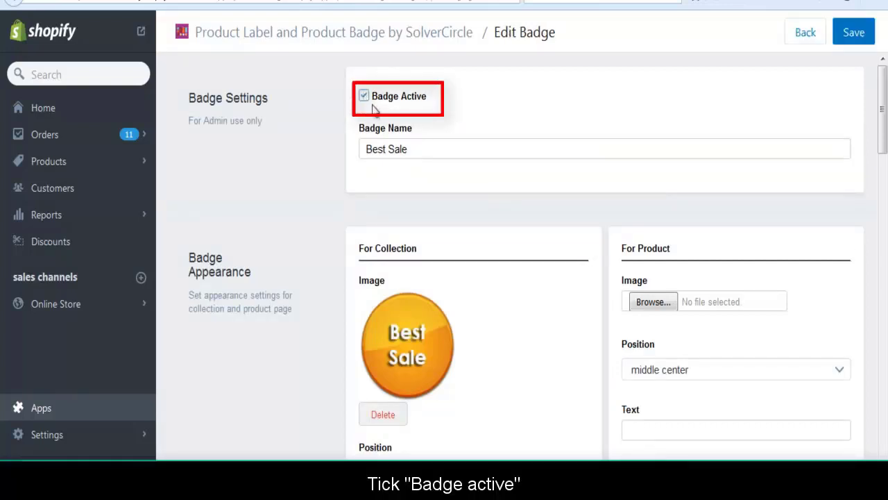
# - Give the Best Sale badge a 'Show badge if min stock' condition and verify on the storefront
pyautogui.scroll(-10, 659, 182)
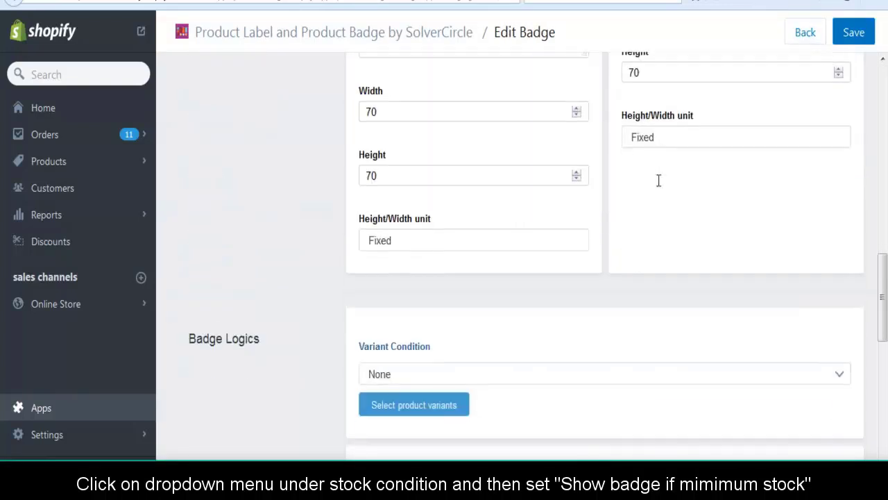
pyautogui.scroll(-5, 659, 181)
pyautogui.scroll(-4, 659, 183)
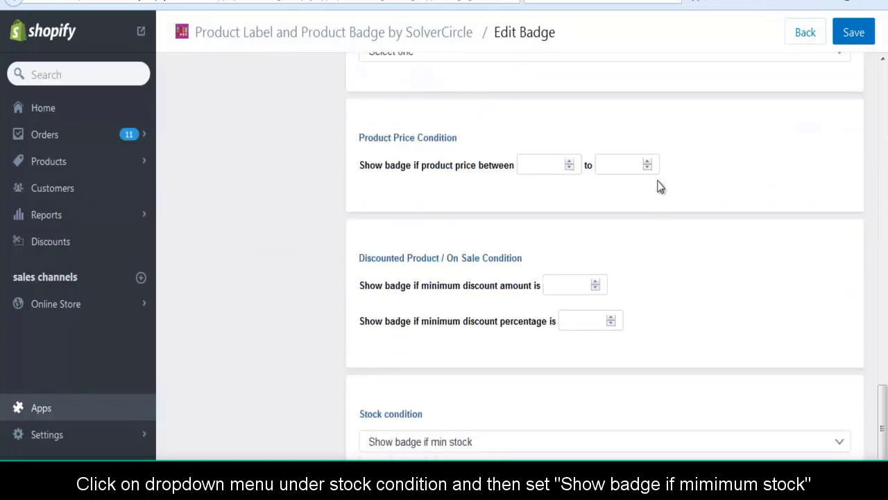
pyautogui.scroll(-1, 660, 185)
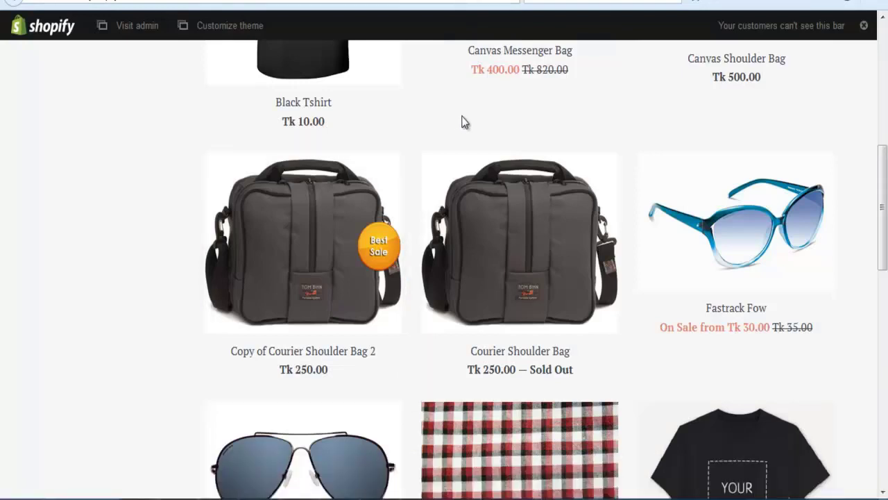
pyautogui.press('F5')
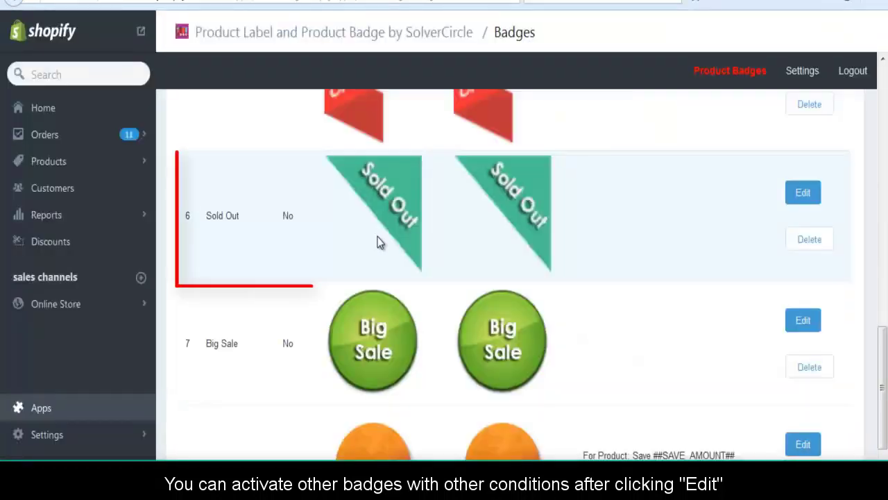
# - Turn on the Sold Out badge with 'Show badge if stock not available' and save it
pyautogui.click(516, 238)
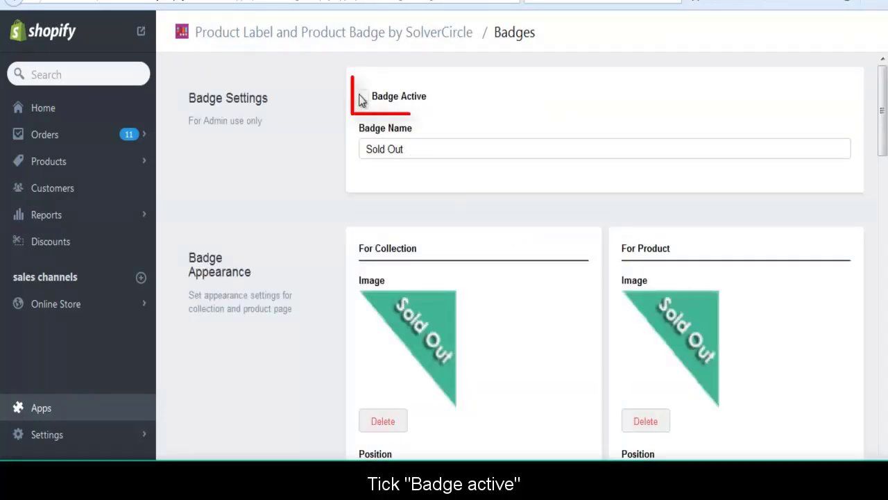
pyautogui.click(364, 96)
pyautogui.scroll(-20, 582, 208)
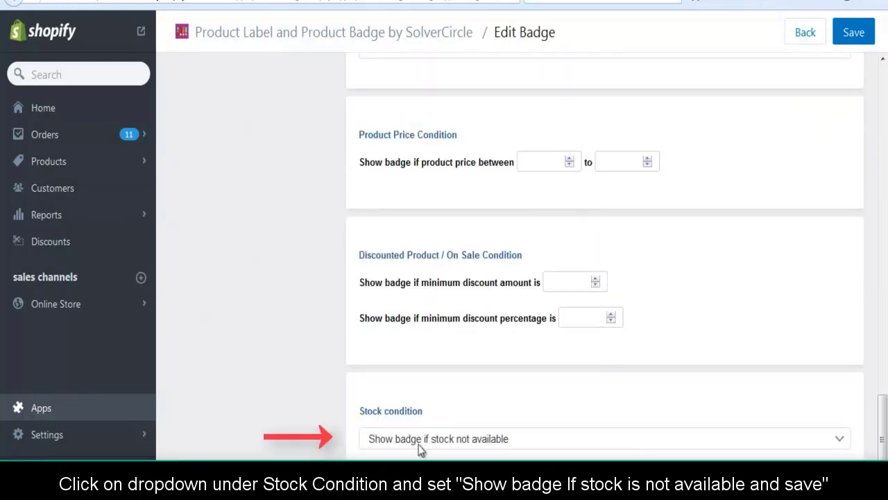
pyautogui.click(854, 33)
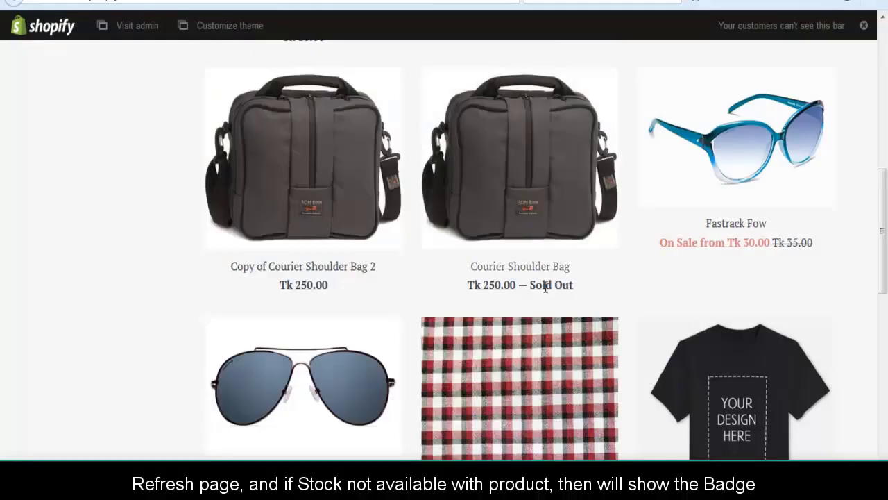
# - Reload the storefront to see Courier Shoulder Bag marked Sold Out
pyautogui.press('F5')
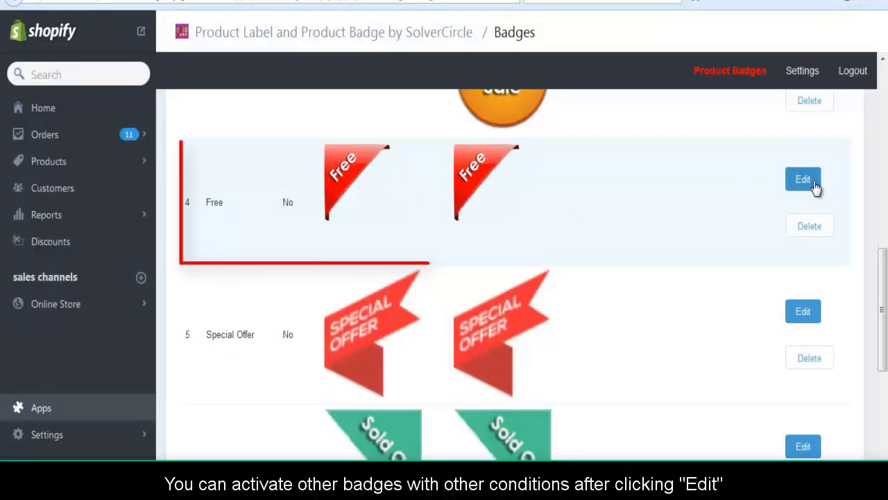
# - Mark the Free badge active with a product price range of 0 to 0
pyautogui.click(533, 304)
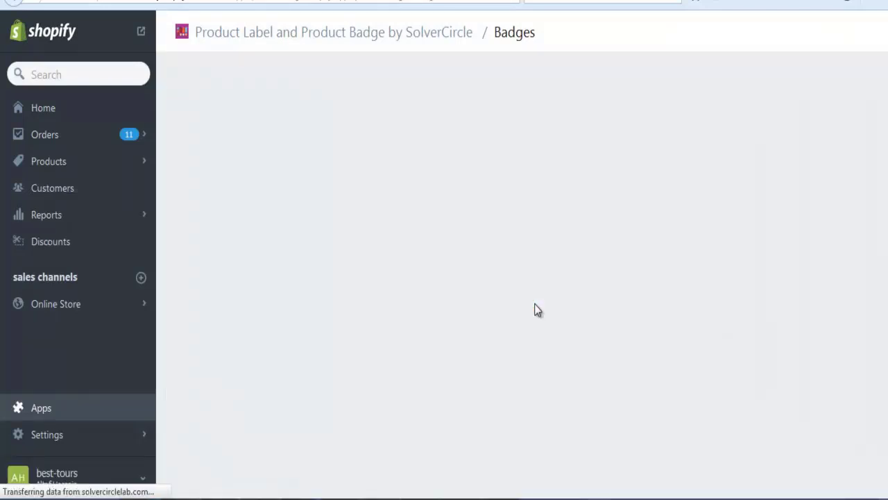
pyautogui.scroll(-2, 536, 305)
pyautogui.scroll(2, 535, 310)
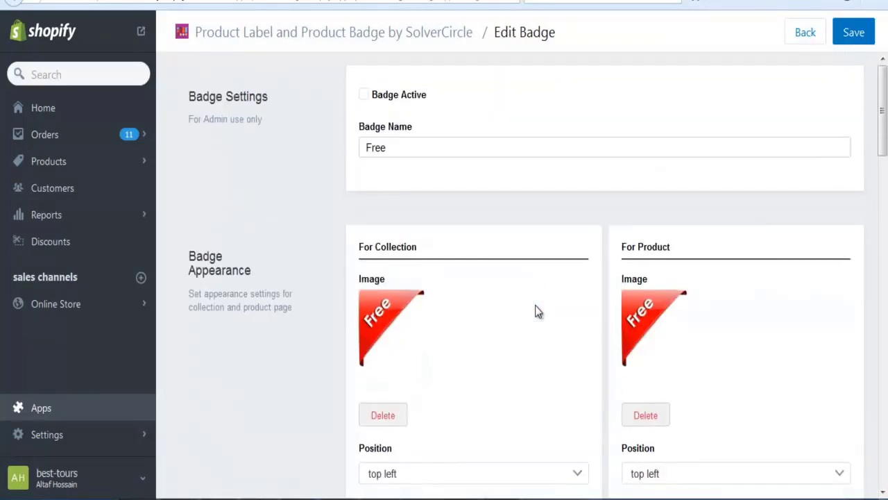
pyautogui.click(370, 97)
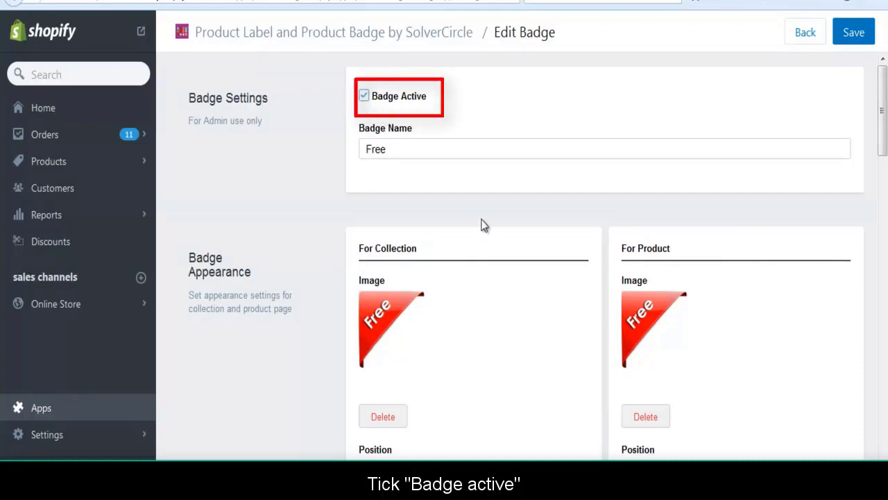
pyautogui.scroll(-15, 495, 272)
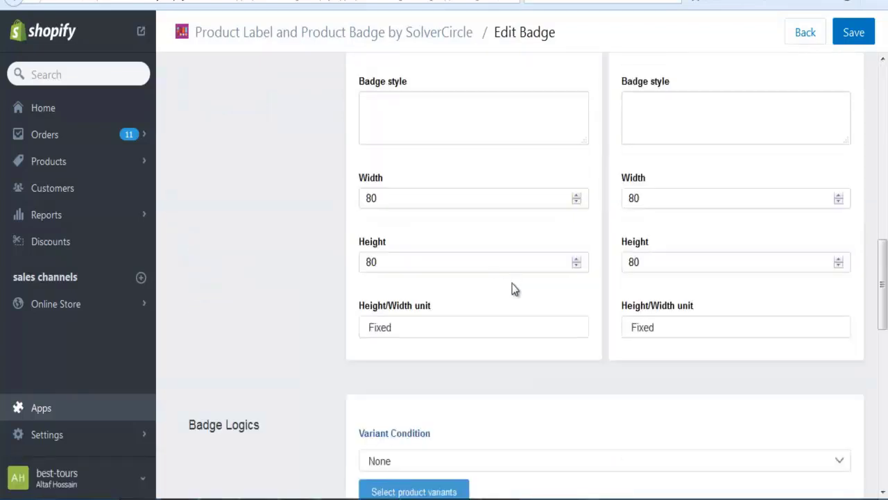
pyautogui.scroll(-10, 513, 289)
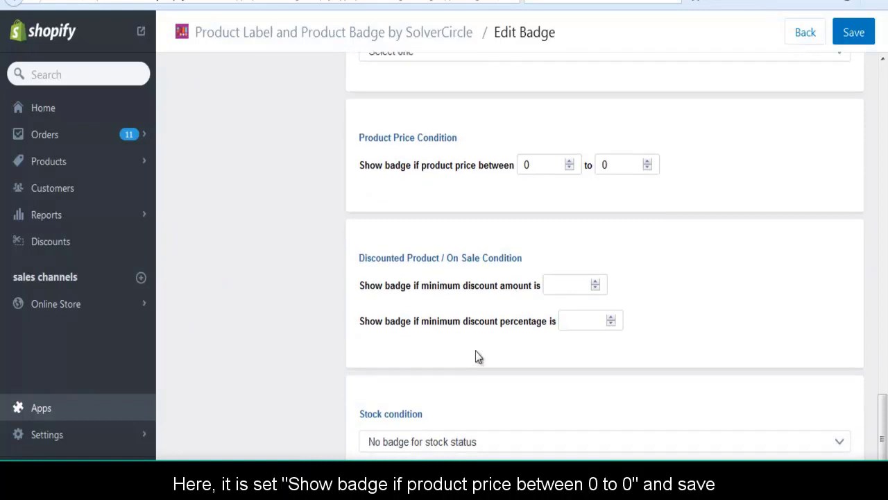
pyautogui.scroll(1, 478, 356)
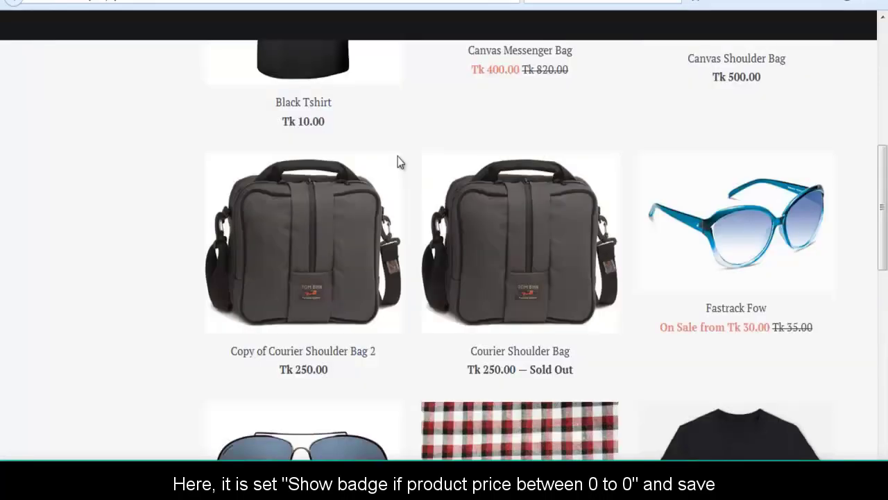
# - Reload the storefront and scroll to the Tk 0.00 Maroon Check showing the Free badge
pyautogui.press('F5')
pyautogui.scroll(-2, 400, 163)
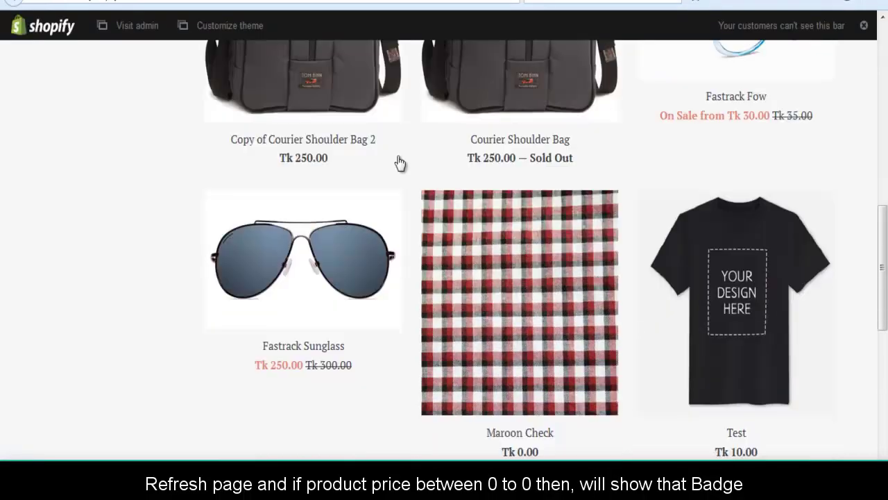
pyautogui.scroll(-1, 412, 167)
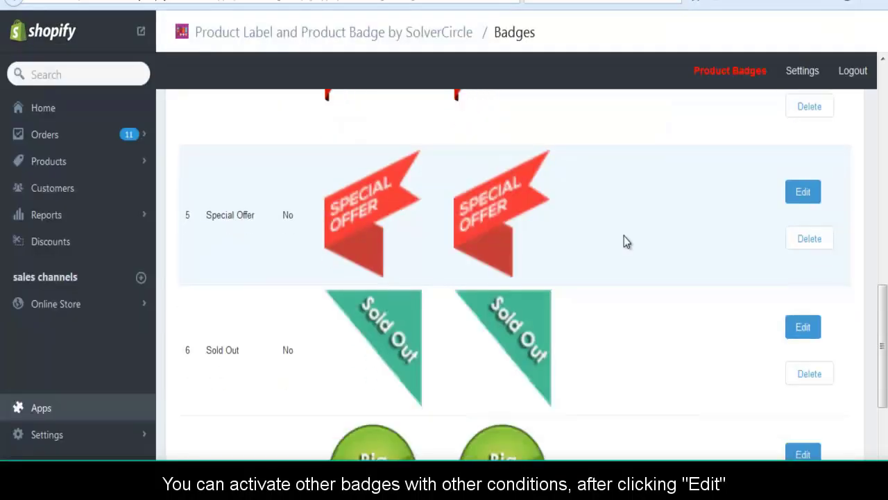
# - Mark the Special Offer badge active and set its collection condition to Wrist Watch
pyautogui.scroll(-1, 624, 242)
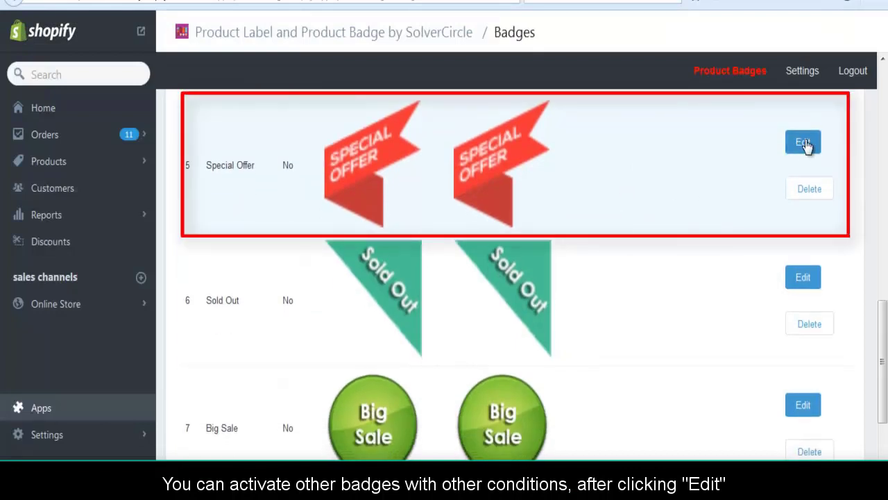
pyautogui.click(586, 271)
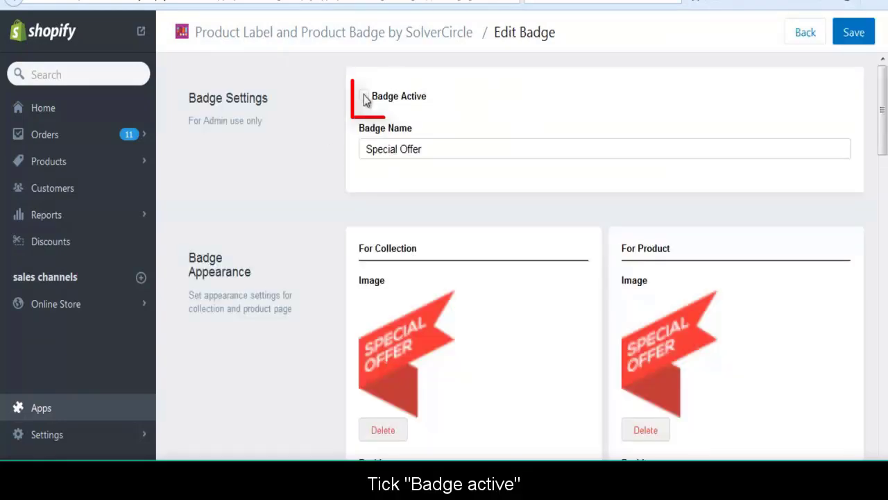
pyautogui.click(364, 98)
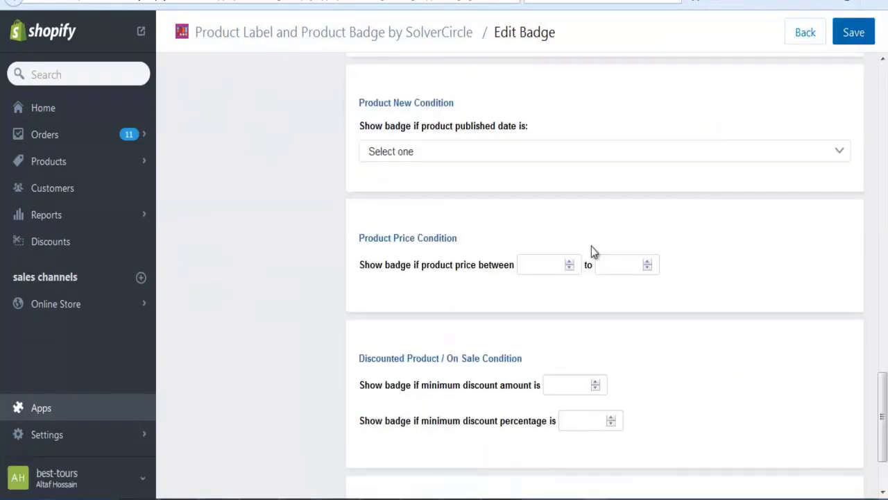
pyautogui.scroll(3, 591, 246)
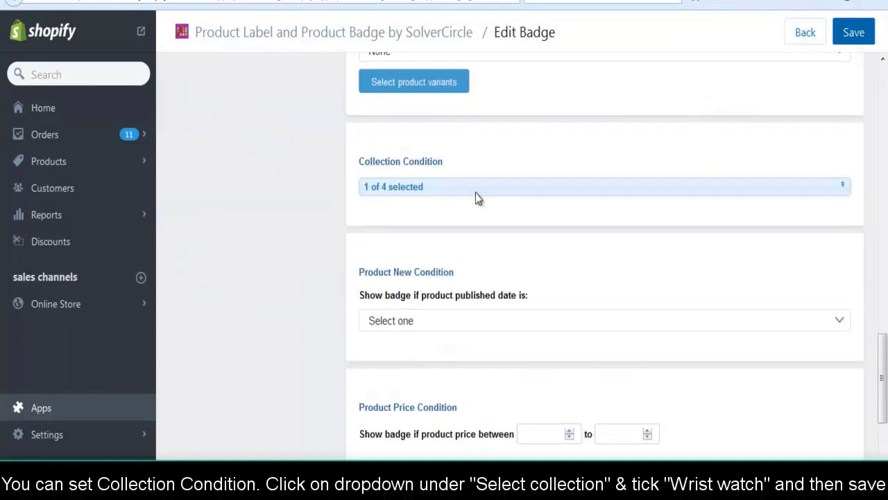
pyautogui.click(465, 189)
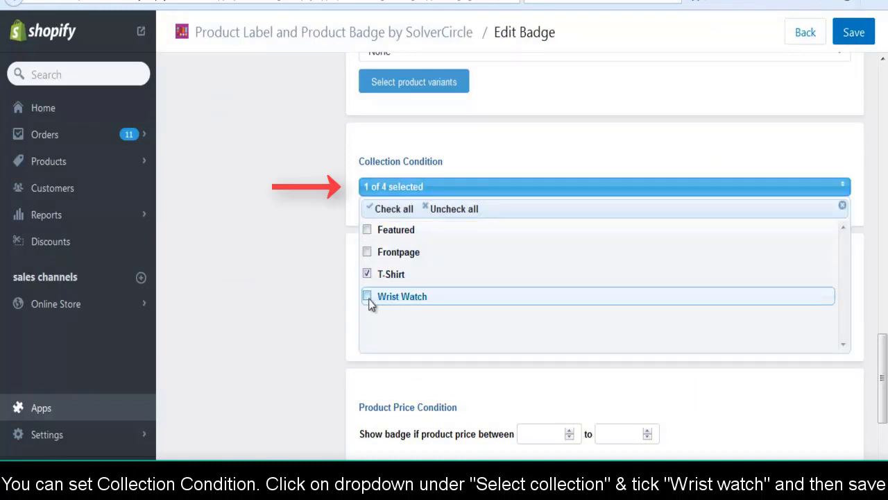
pyautogui.click(367, 275)
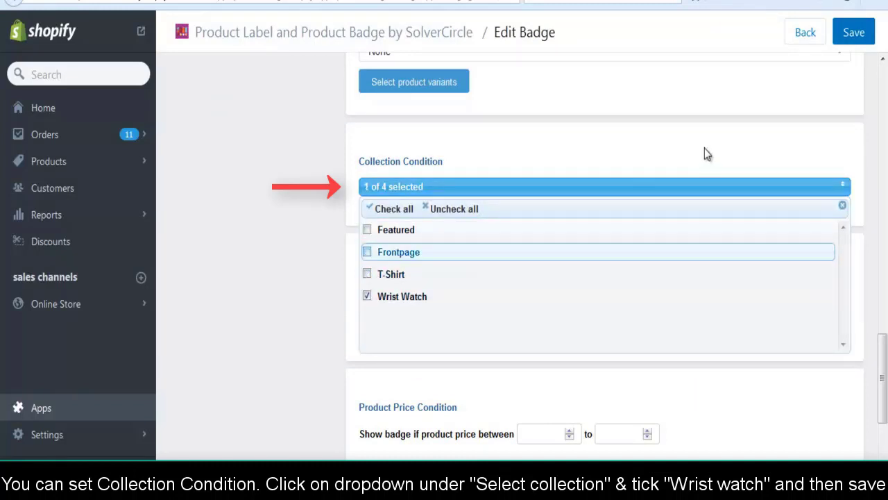
pyautogui.click(766, 130)
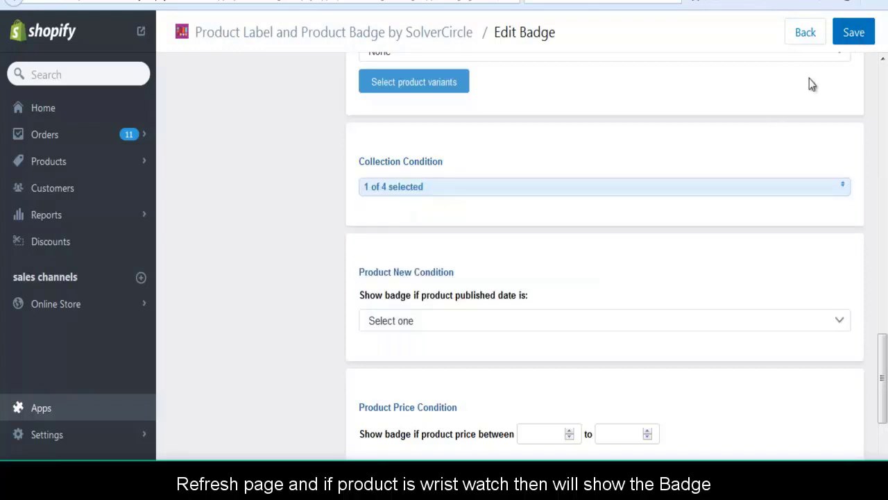